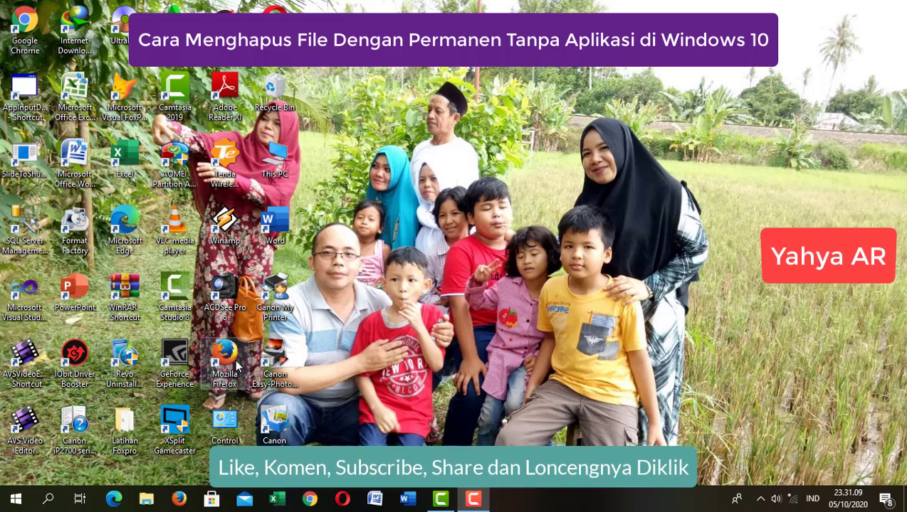
# Duplicate the file "Selamat Datang di Microsoft Word 2016.docx" within the Documents folder by copying and pasting it.
pyautogui.click(145, 500)
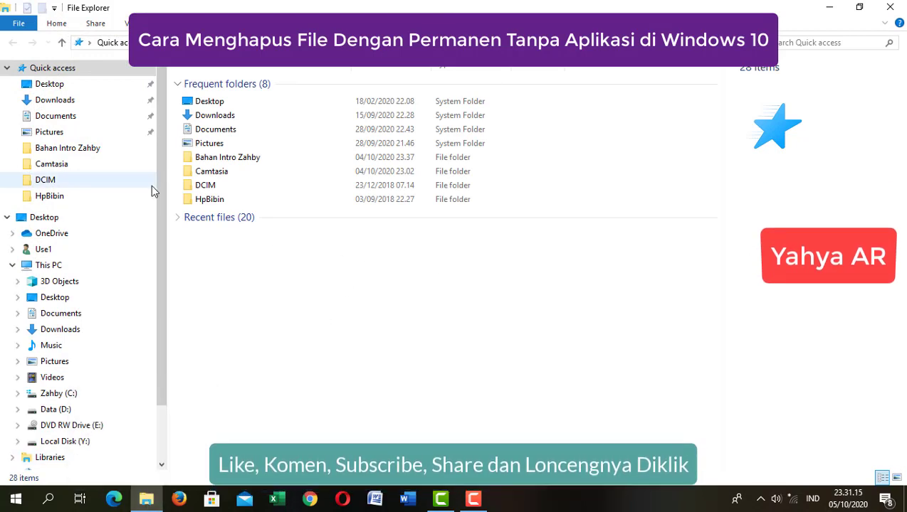
pyautogui.click(80, 121)
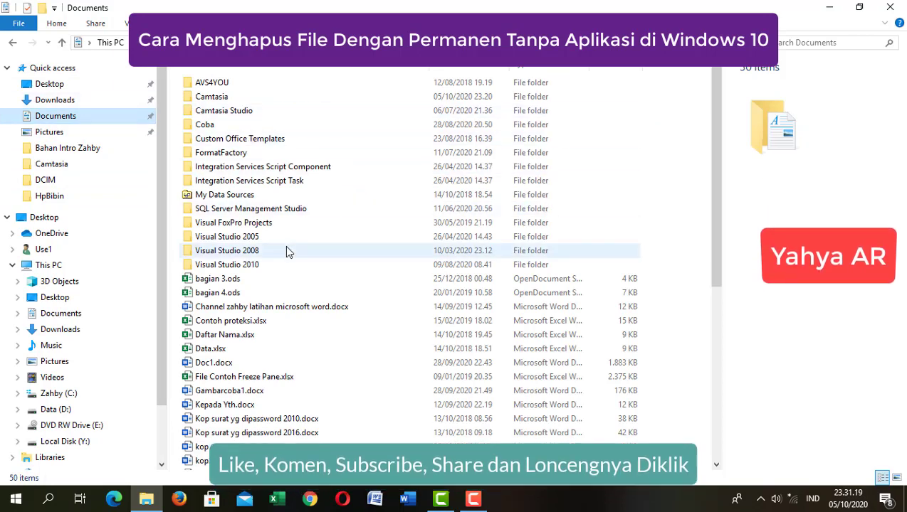
pyautogui.scroll(-7, 361, 242)
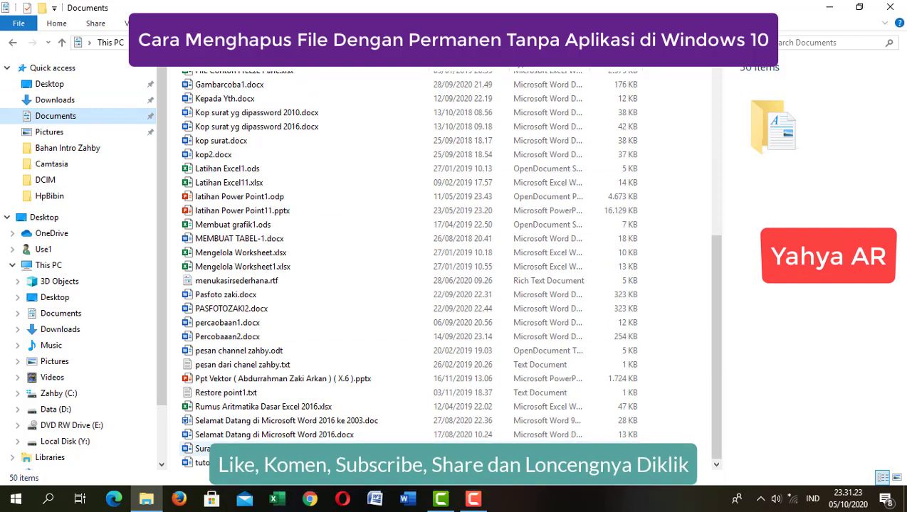
pyautogui.click(235, 436)
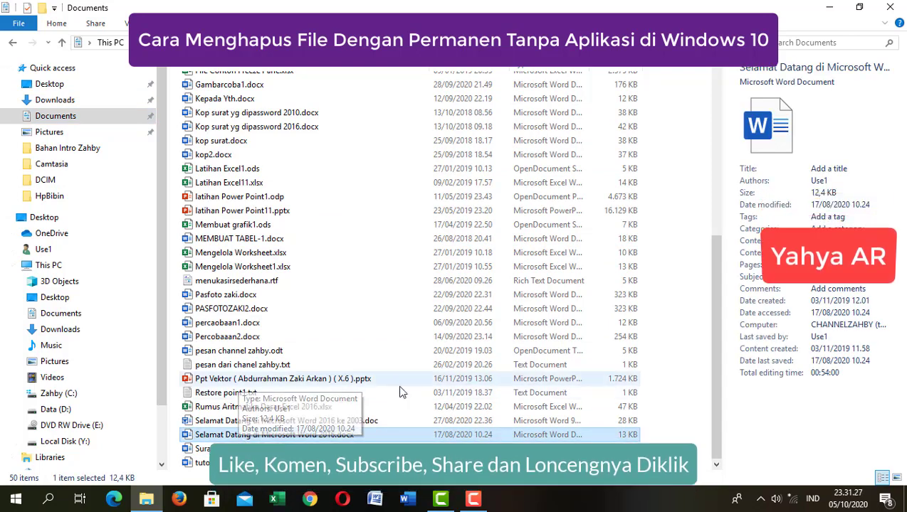
pyautogui.rightClick(189, 434)
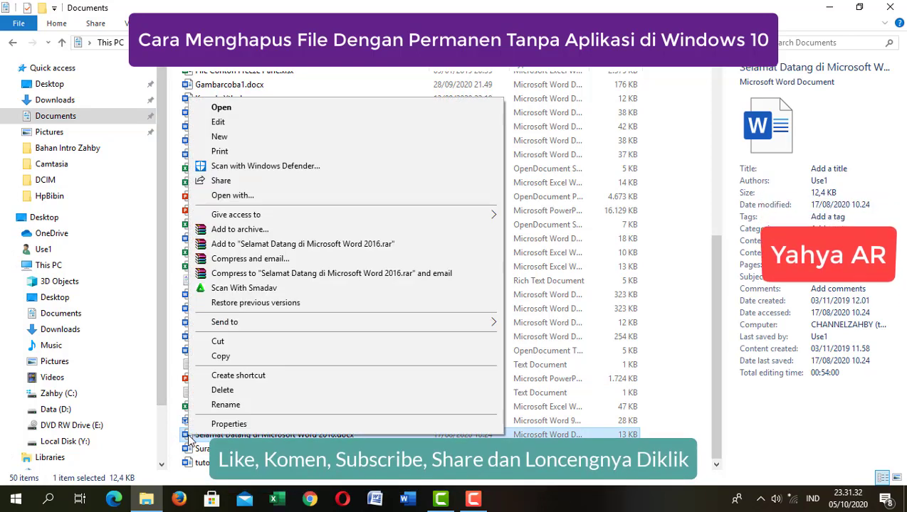
pyautogui.click(233, 357)
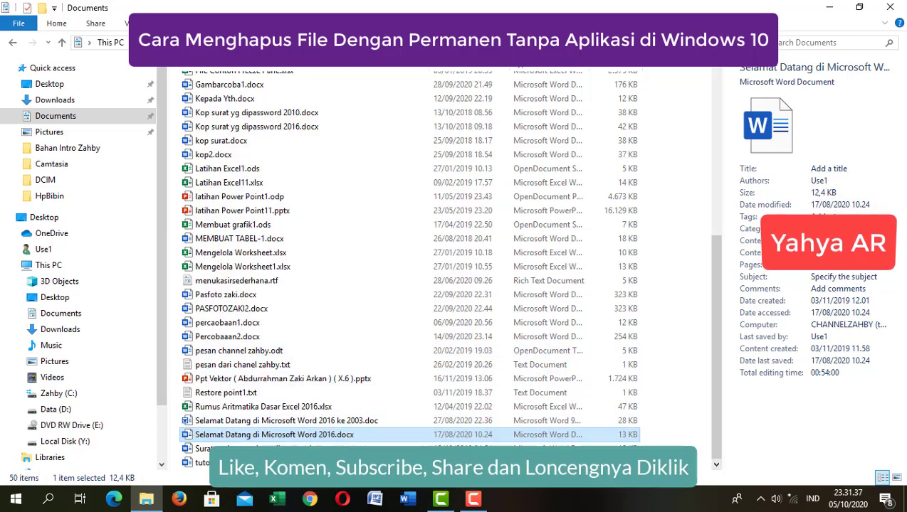
pyautogui.rightClick(657, 279)
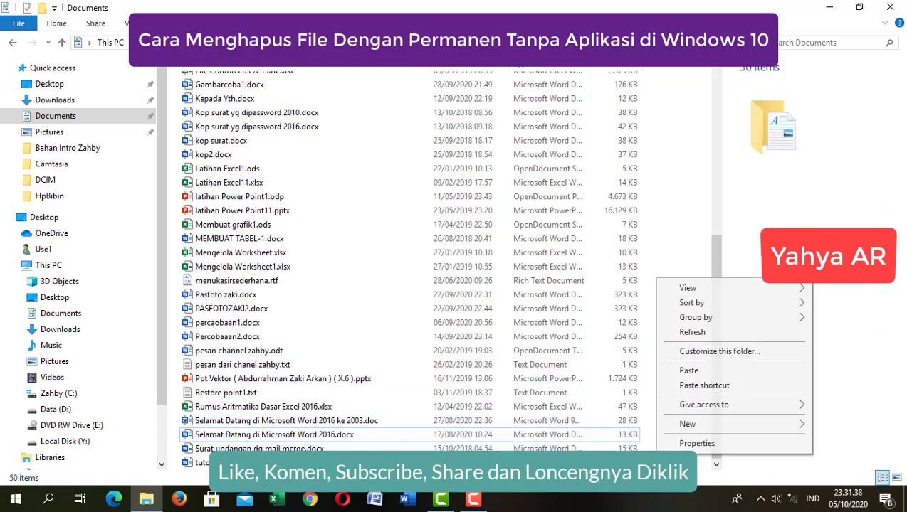
pyautogui.click(689, 371)
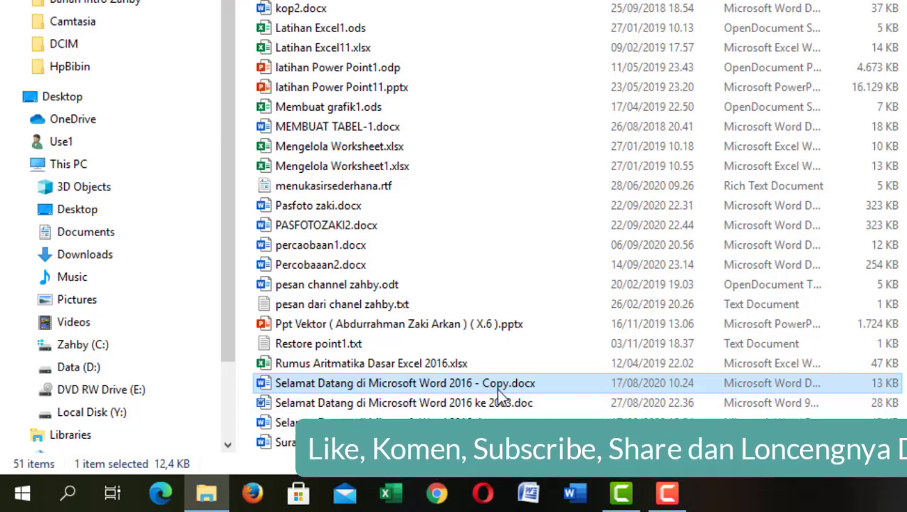
# Rename the copied file as "Selamat Datang di Microsoft Word 2016 - Coba.docx".
pyautogui.click(508, 384)
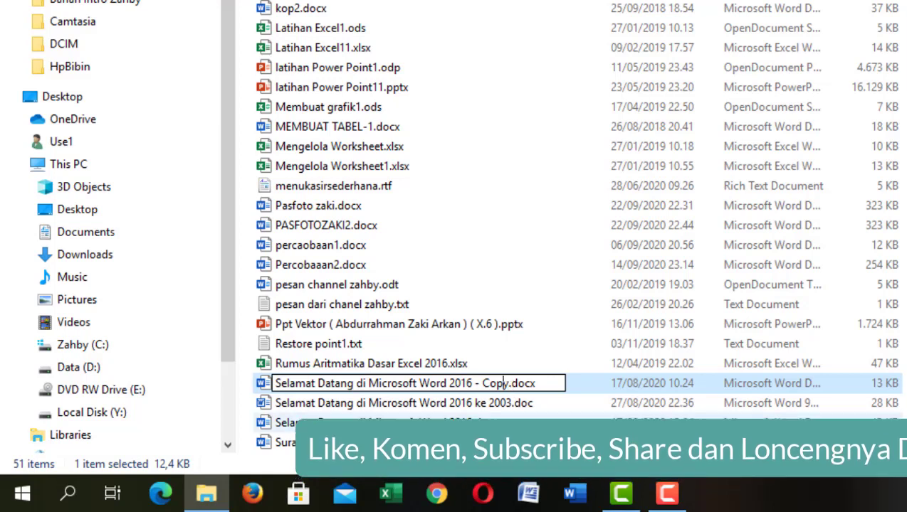
pyautogui.press('BackSpace')
pyautogui.press('BackSpace')
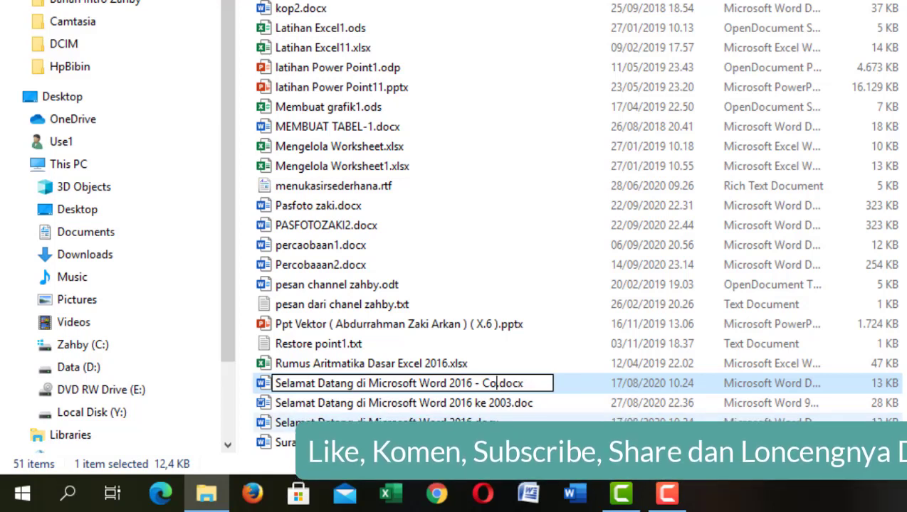
pyautogui.write('ba')
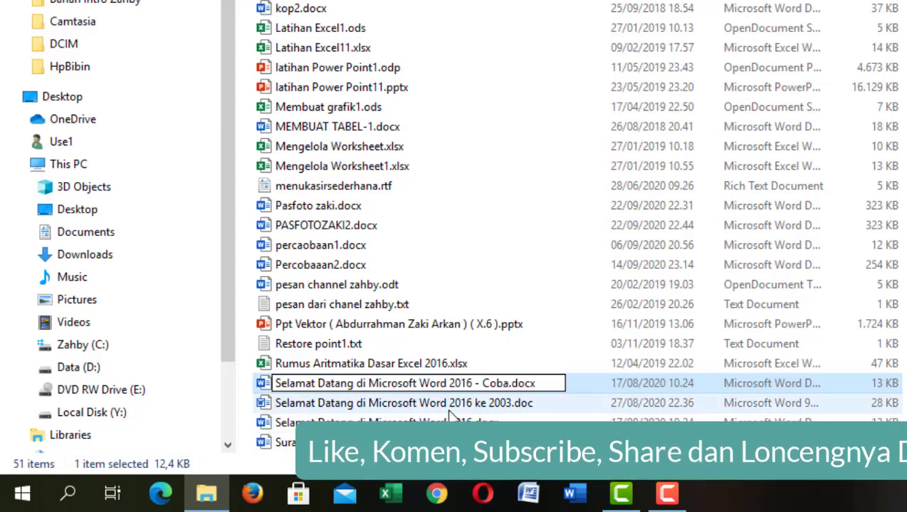
pyautogui.click(405, 400)
pyautogui.click(401, 385)
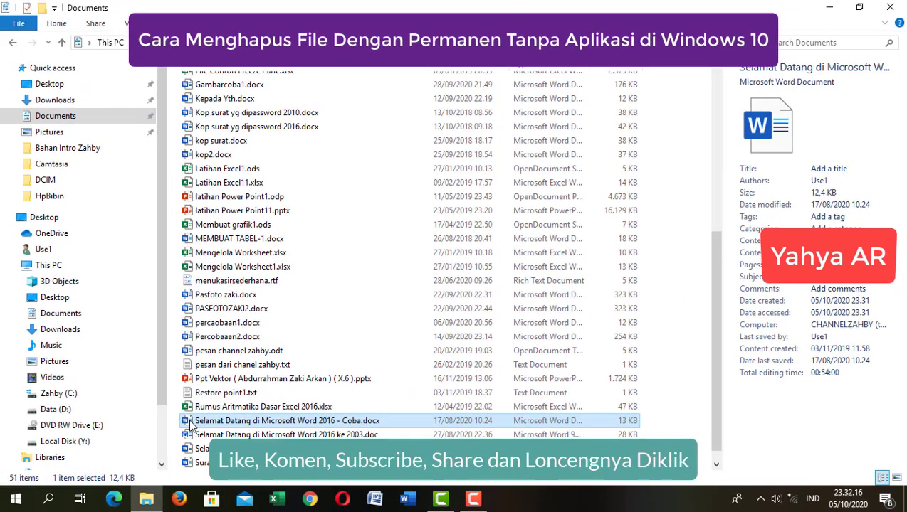
# Delete "Selamat Datang di Microsoft Word 2016 - Coba.docx" from Documents the ordinary way and minimize the folder window.
pyautogui.rightClick(242, 397)
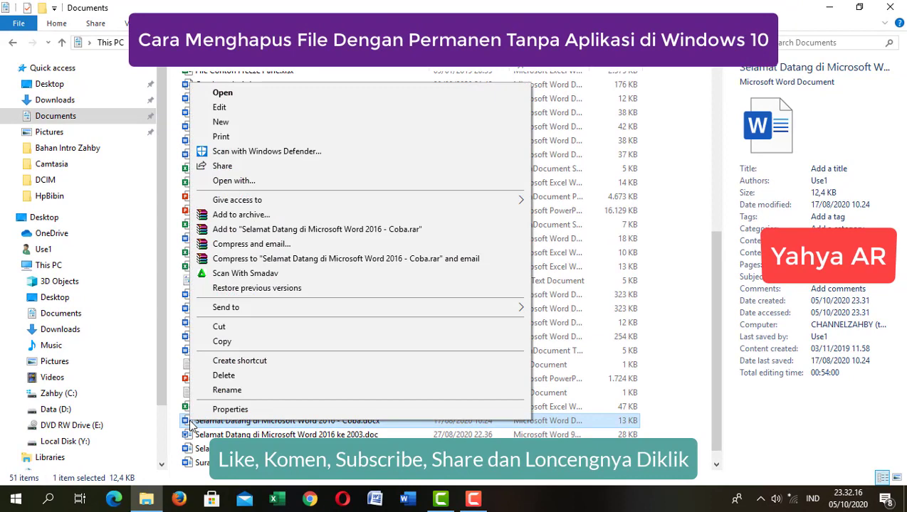
pyautogui.click(250, 379)
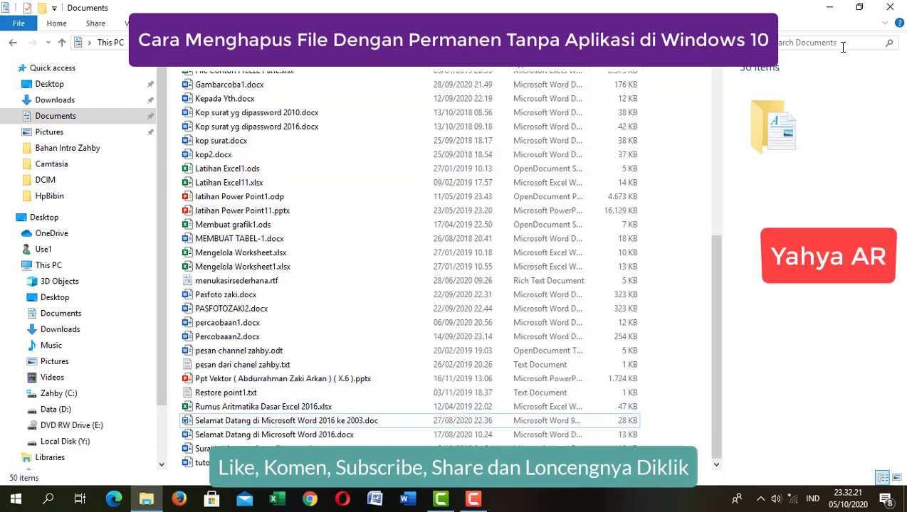
pyautogui.click(828, 8)
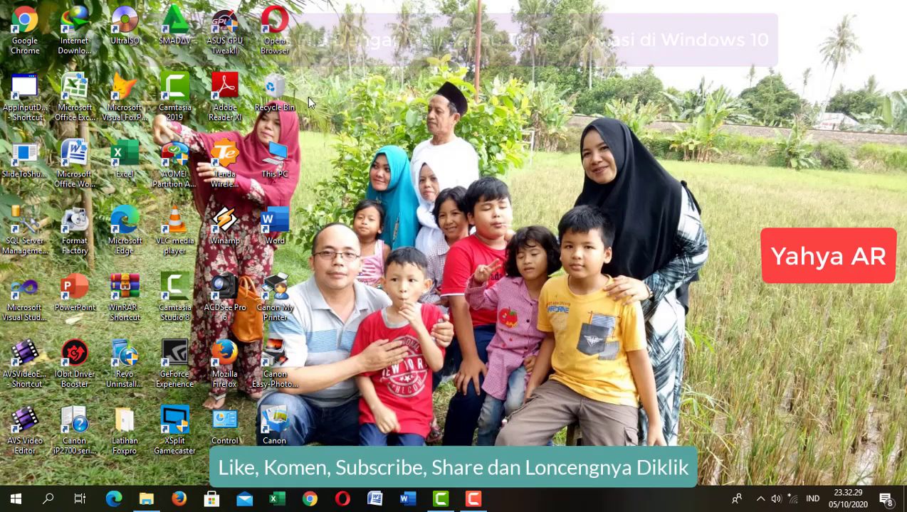
# Open the Recycle Bin, widen its Name column and select "Selamat Datang di Microsoft Word 2016 - Coba.docx".
pyautogui.doubleClick(276, 88)
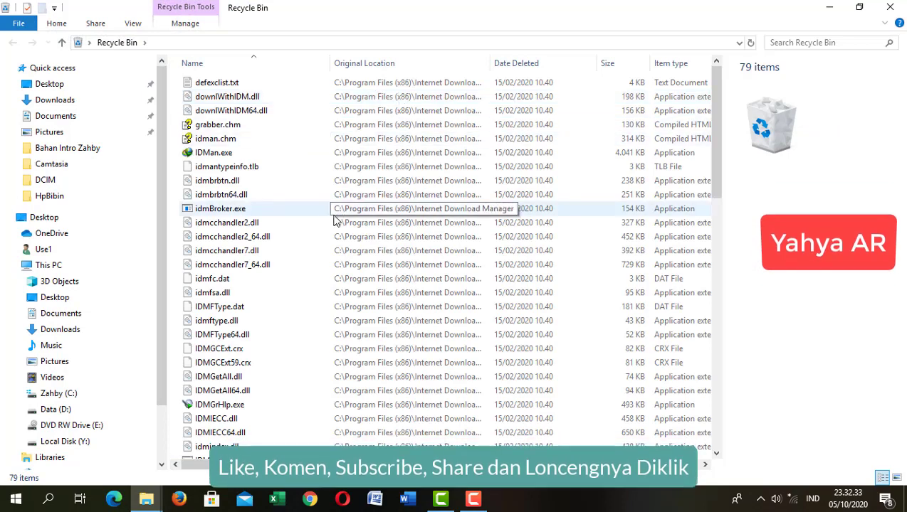
pyautogui.scroll(-4, 549, 208)
pyautogui.scroll(-12, 549, 208)
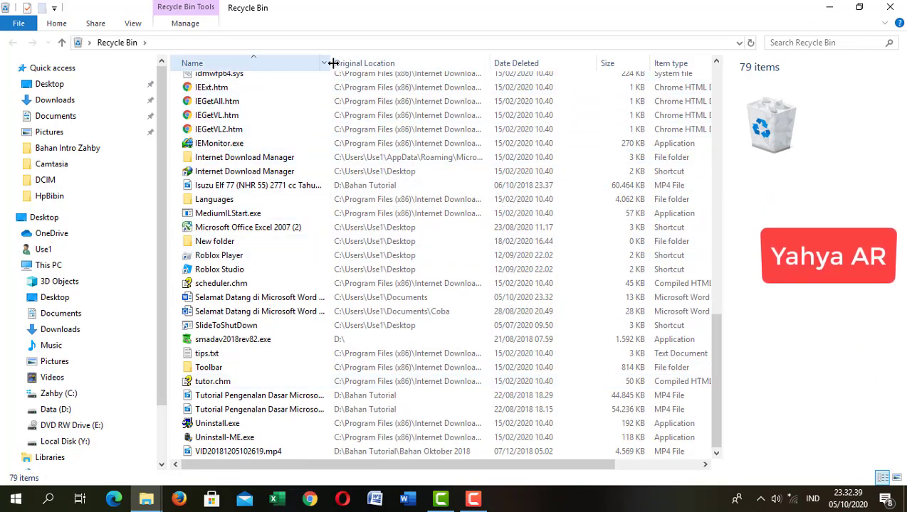
pyautogui.moveTo(338, 63); pyautogui.dragTo(411, 64)
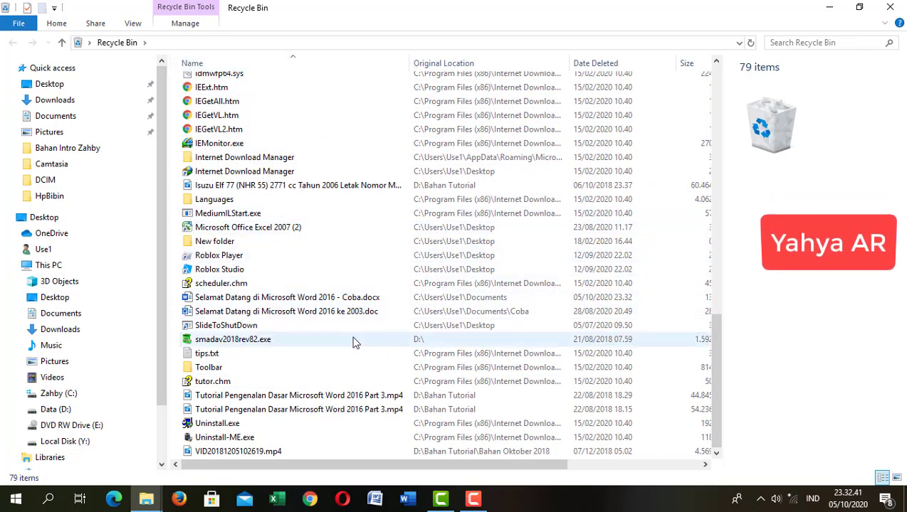
pyautogui.click(299, 299)
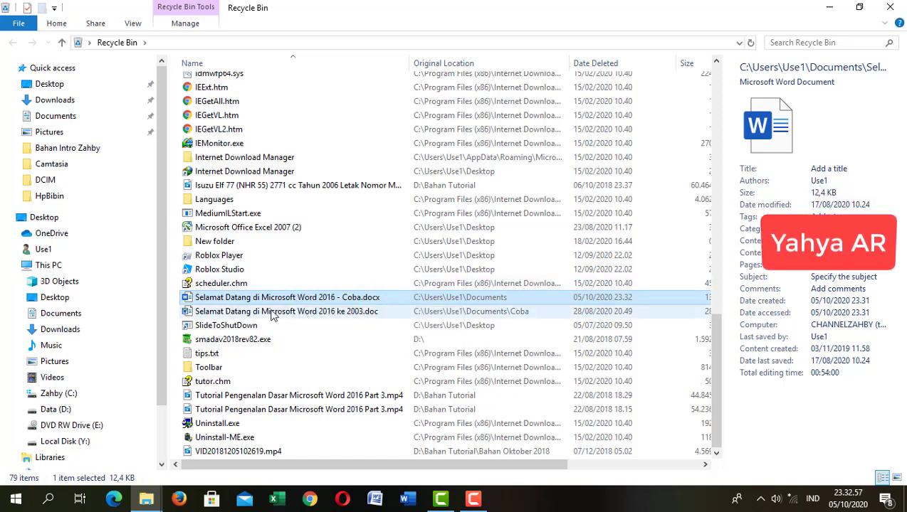
# Restore "Selamat Datang di Microsoft Word 2016 - Coba.docx" to its original location and close the Recycle Bin.
pyautogui.click(246, 311)
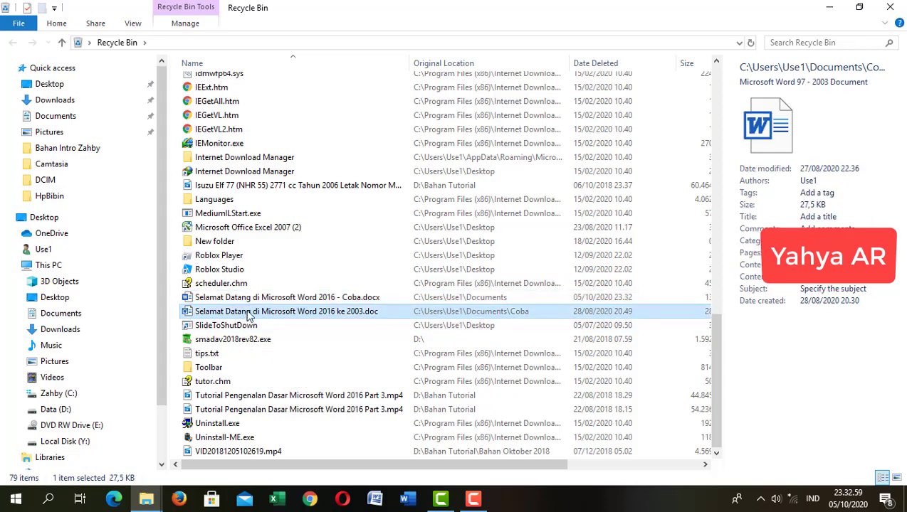
pyautogui.click(246, 297)
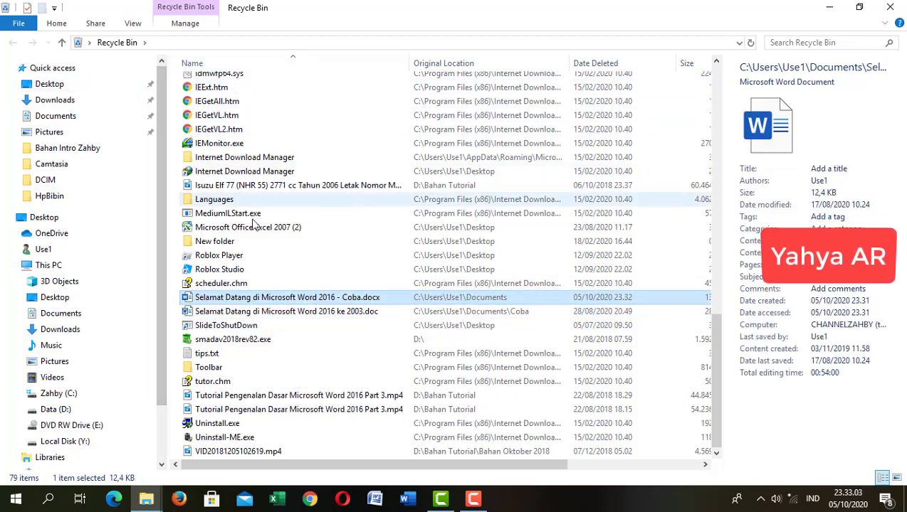
pyautogui.rightClick(189, 301)
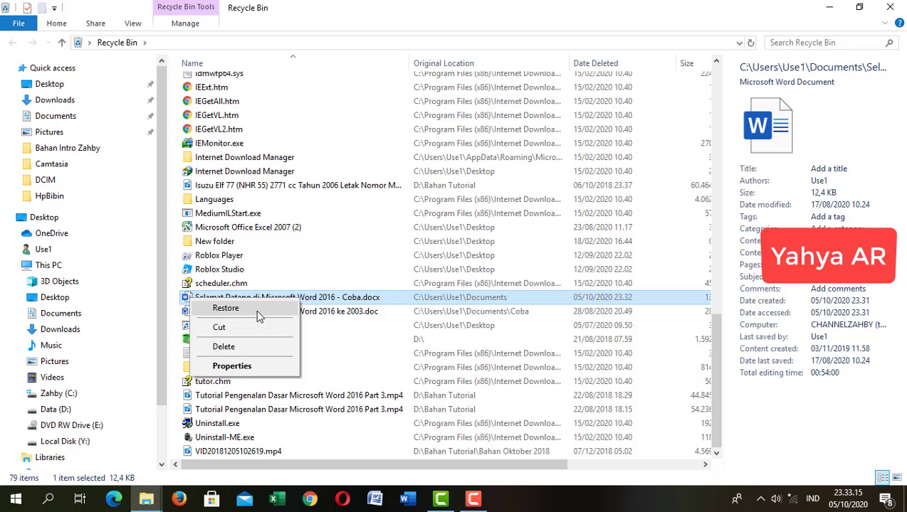
pyautogui.click(257, 312)
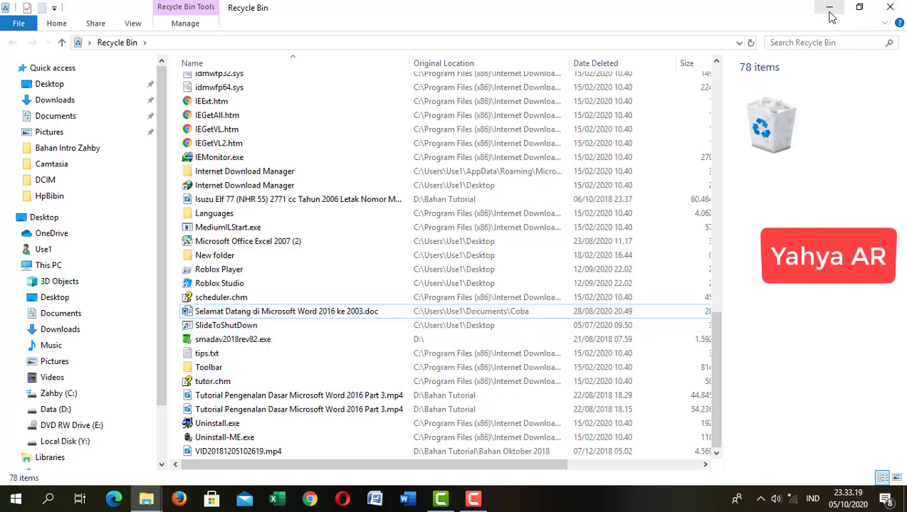
pyautogui.click(889, 8)
# Permanently delete the restored "Selamat Datang di Microsoft Word 2016 - Coba.docx" from the Documents folder, bypassing the Recycle Bin.
pyautogui.click(146, 501)
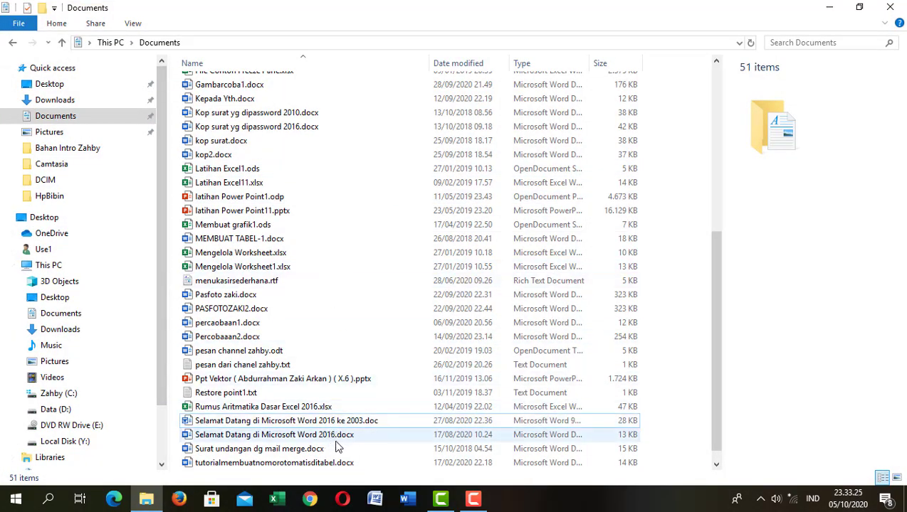
pyautogui.scroll(-1, 348, 442)
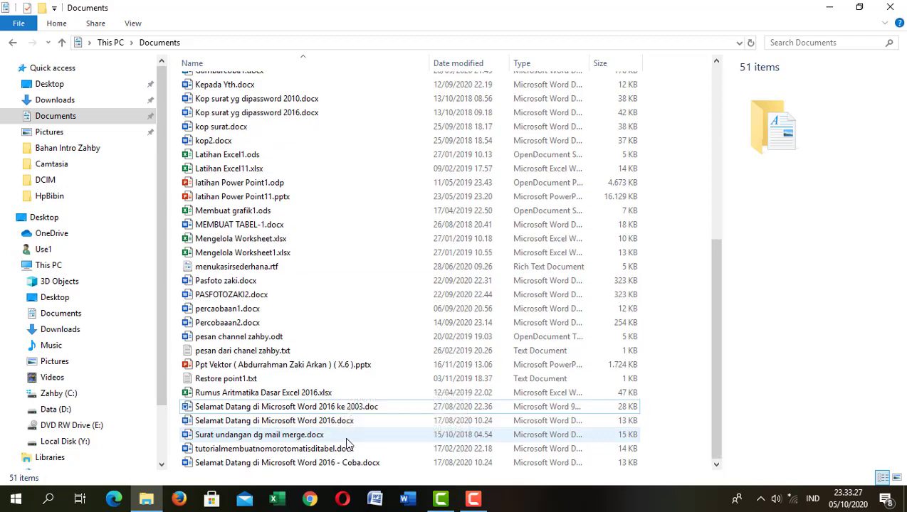
pyautogui.click(365, 467)
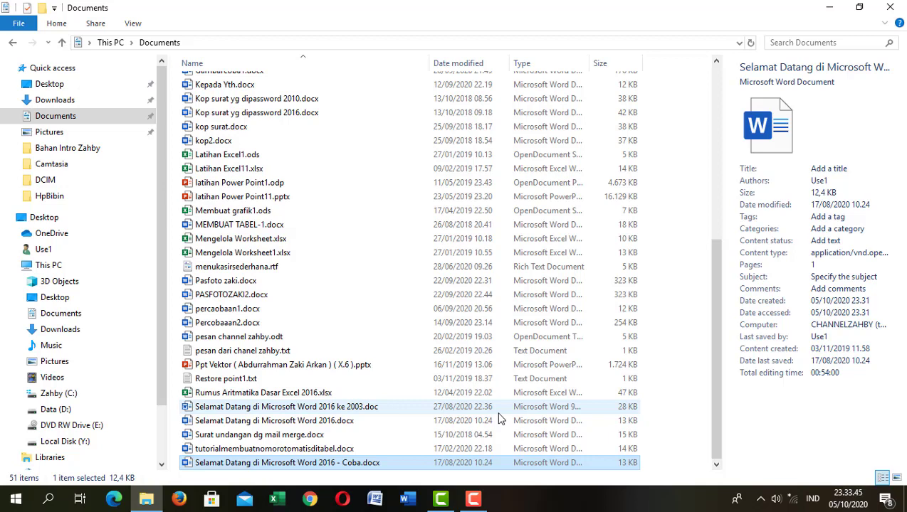
pyautogui.click(283, 453)
pyautogui.click(286, 466)
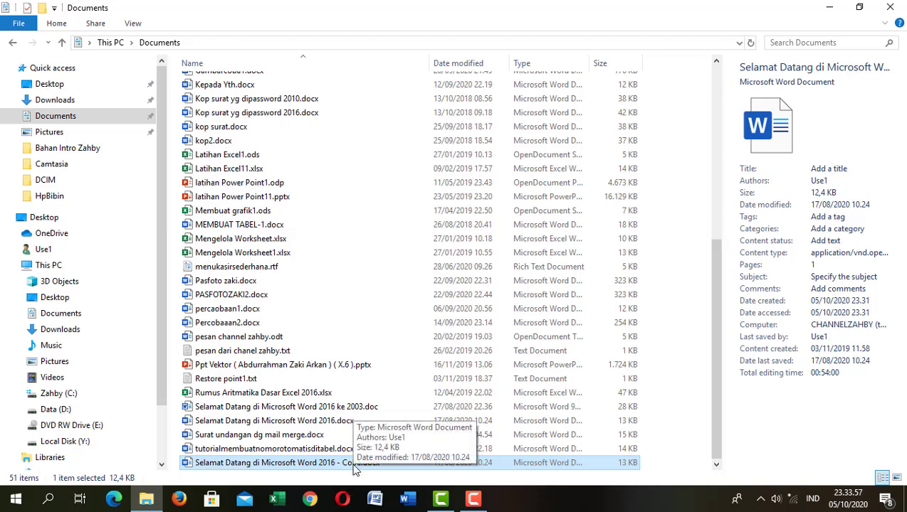
pyautogui.hotkey('shift', 'Delete')
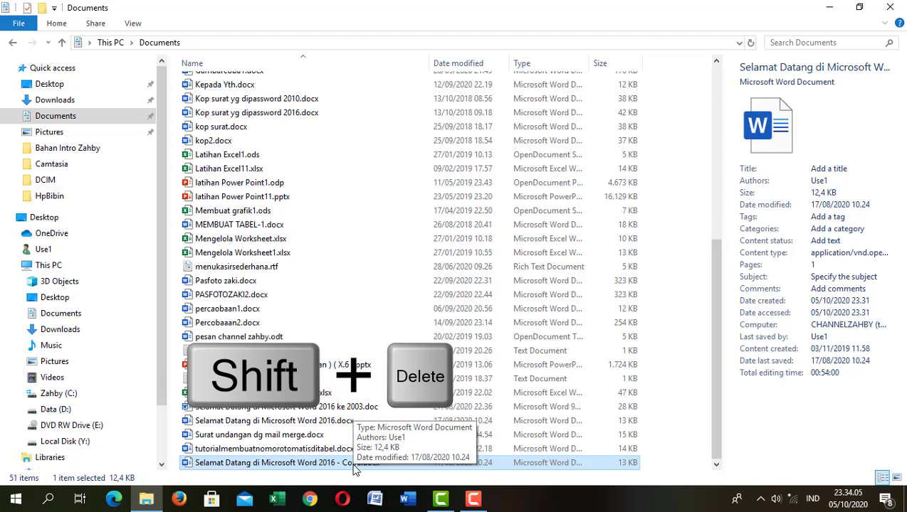
pyautogui.hotkey('shift', 'Delete')
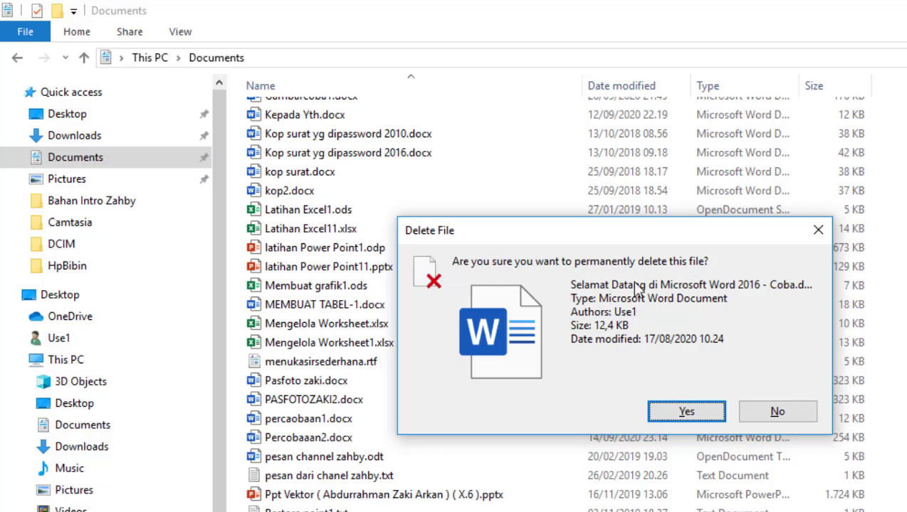
pyautogui.click(686, 415)
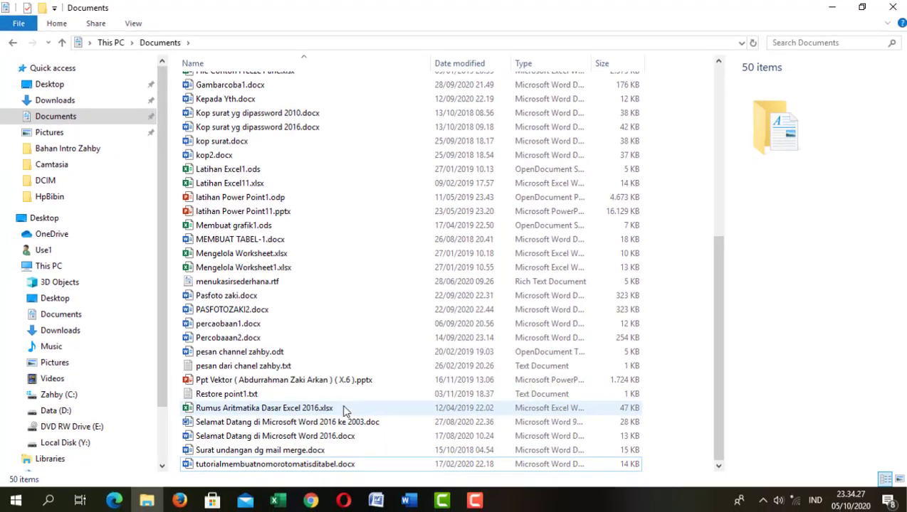
# Check the Recycle Bin and the Documents folder for the permanently deleted "Selamat Datang di Microsoft Word 2016 - Coba.docx".
pyautogui.click(828, 8)
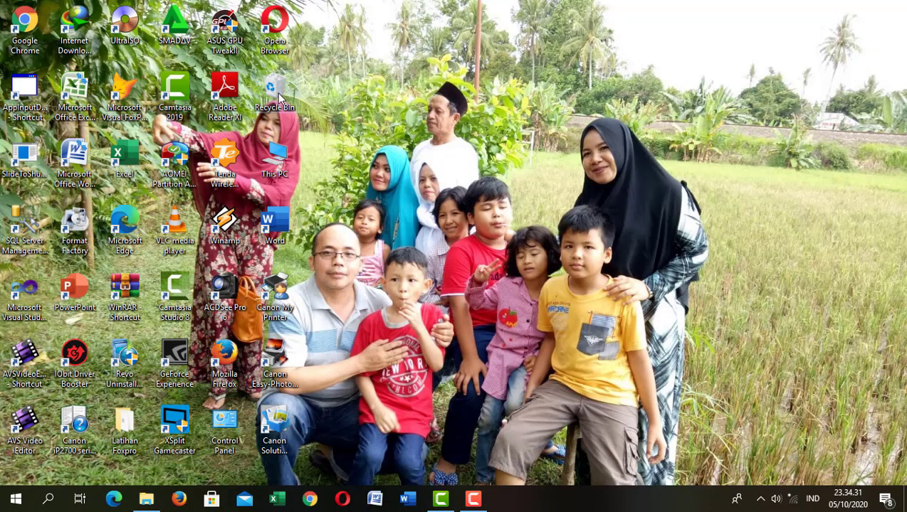
pyautogui.doubleClick(274, 89)
pyautogui.scroll(-6, 304, 265)
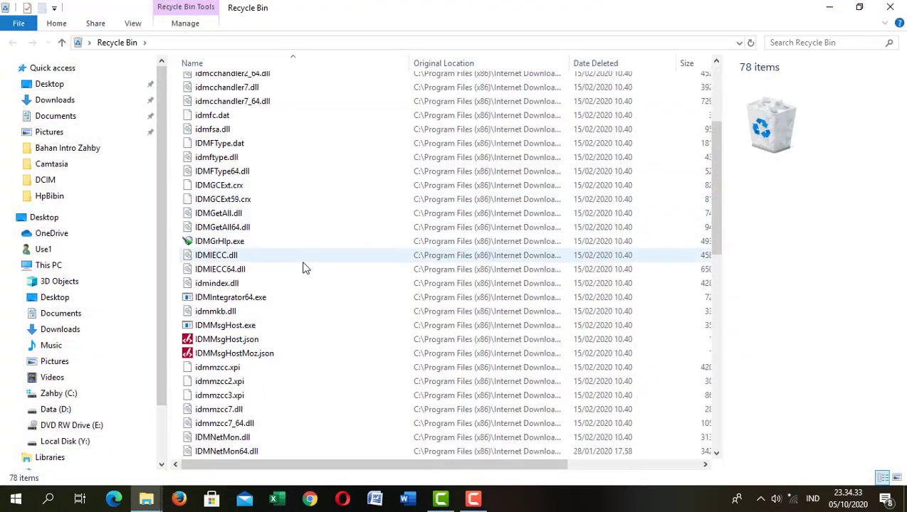
pyautogui.scroll(-9, 318, 312)
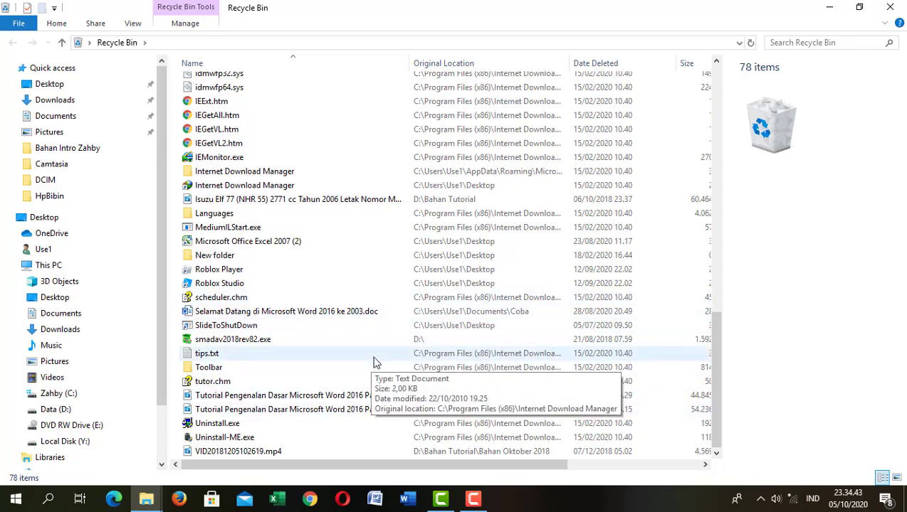
pyautogui.scroll(15, 425, 348)
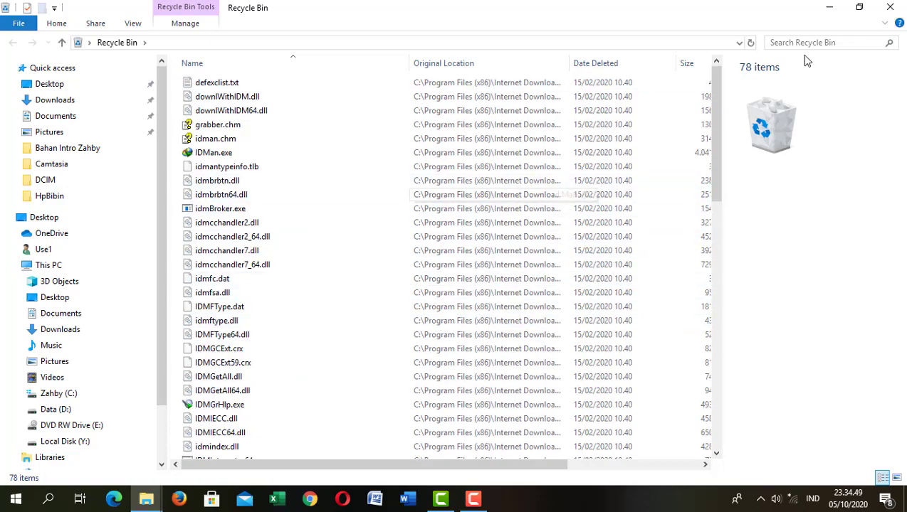
pyautogui.click(890, 8)
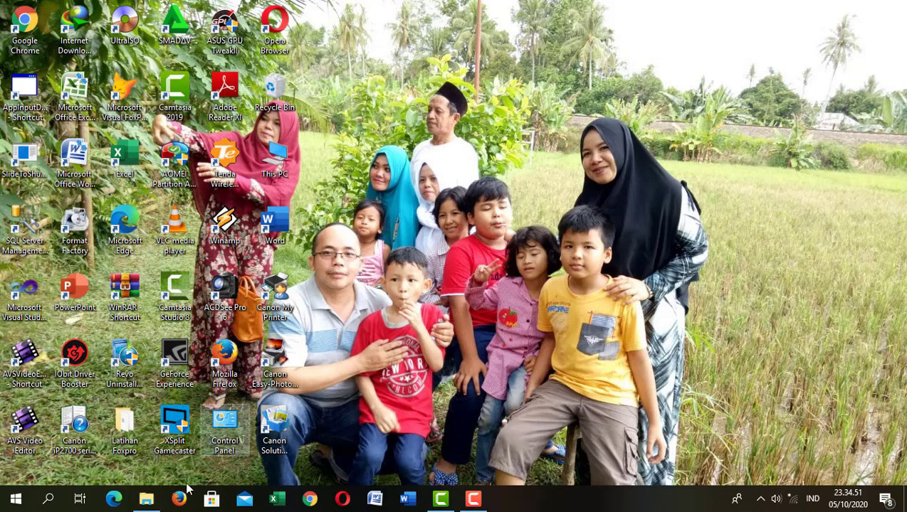
pyautogui.click(146, 499)
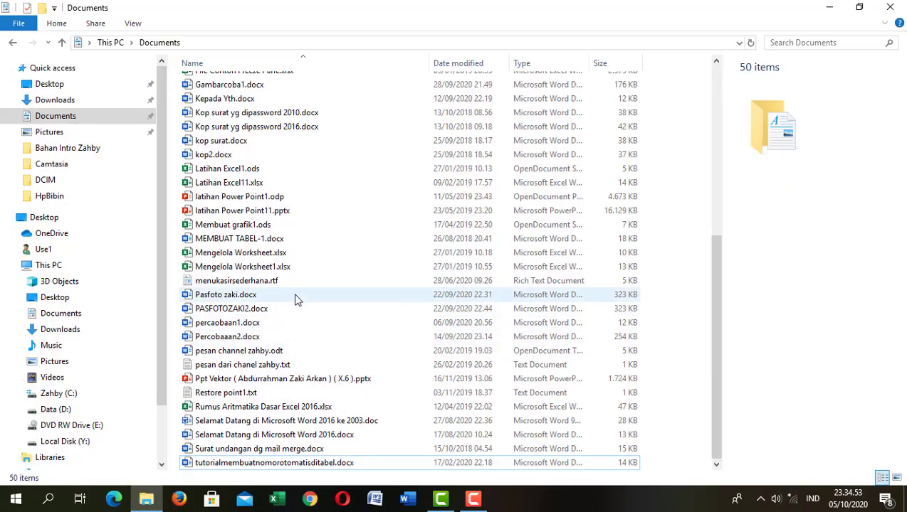
pyautogui.scroll(7, 296, 299)
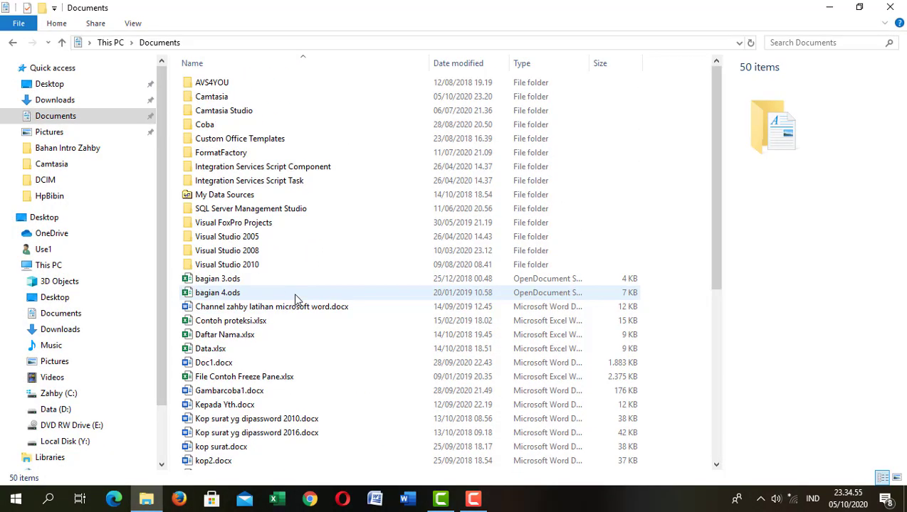